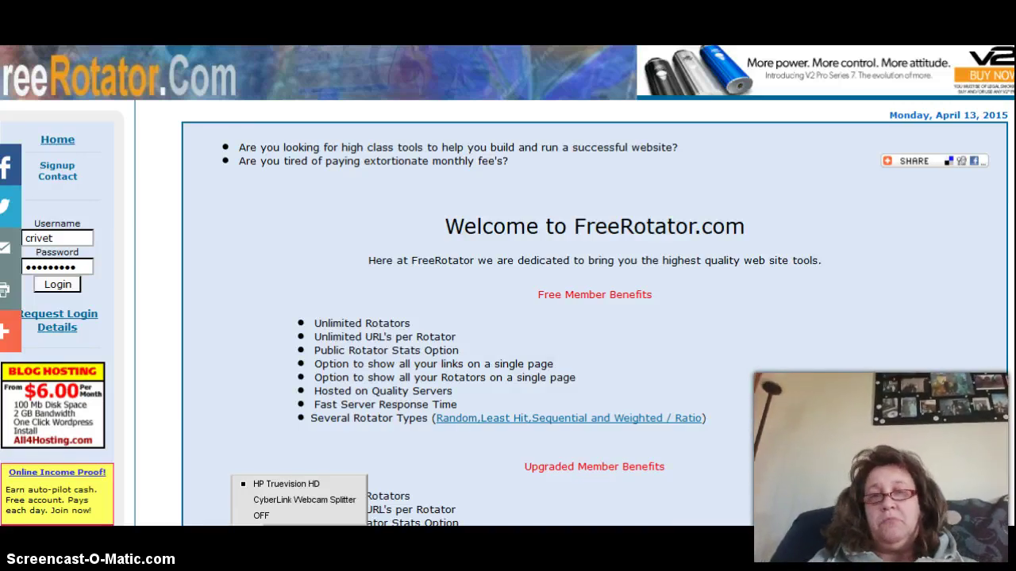
# Sign in and open the Rotators page listing 4 corners group rotator and Traffic exchanges.
pyautogui.press('Escape')
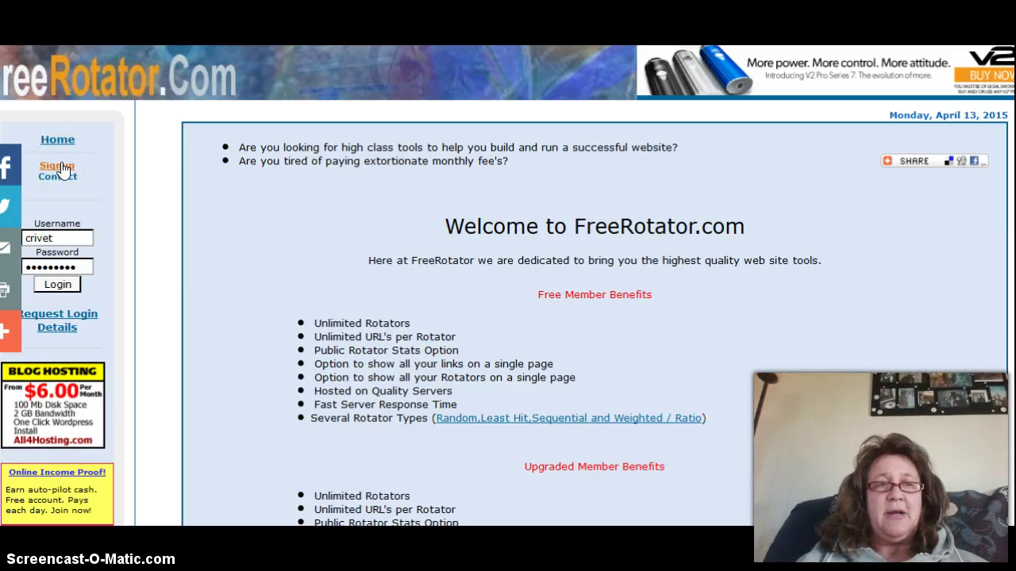
pyautogui.click(132, 168)
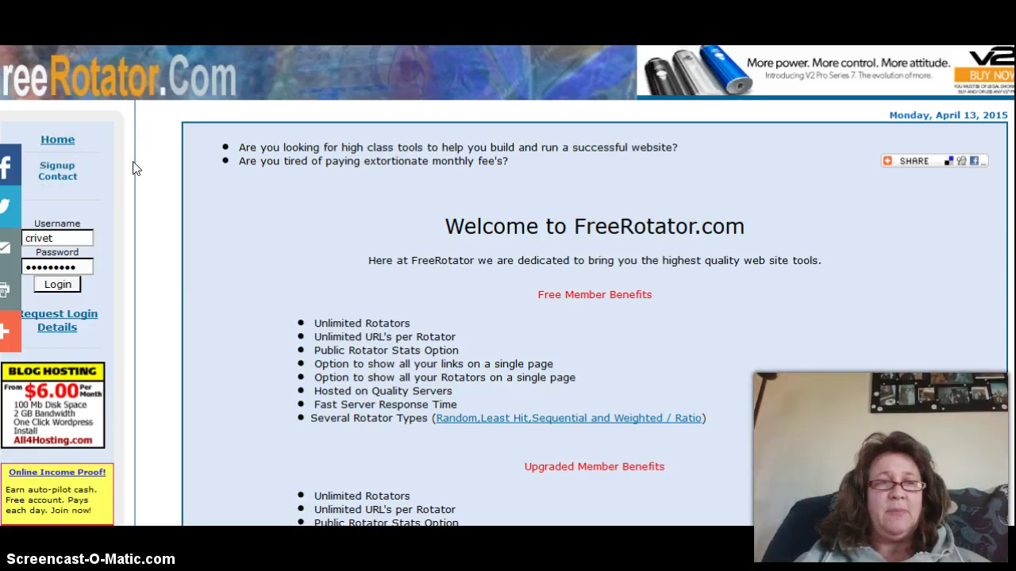
pyautogui.click(67, 290)
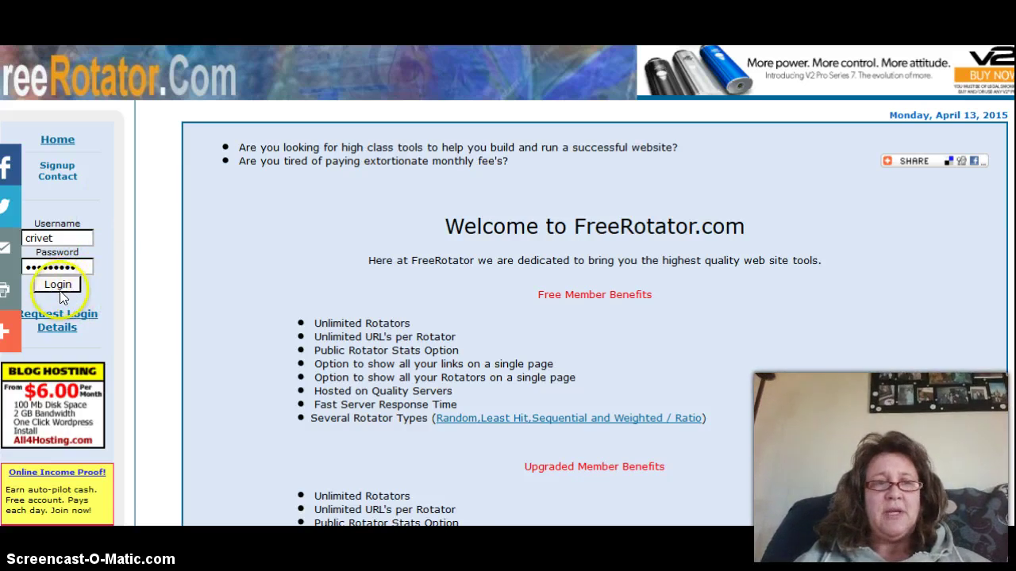
pyautogui.click(61, 289)
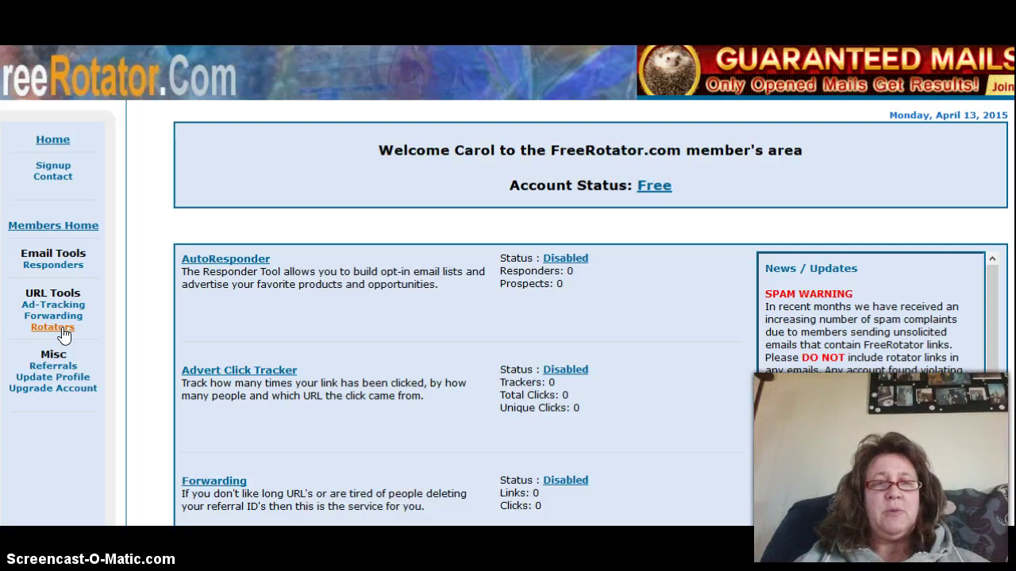
pyautogui.click(52, 327)
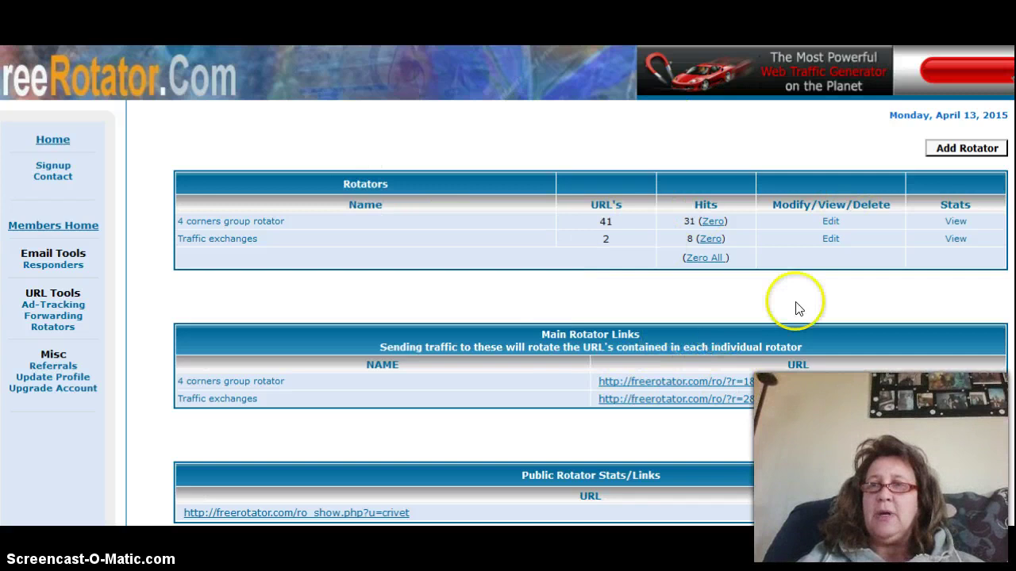
# Create a new rotator named 'carol' and save it.
pyautogui.click(962, 151)
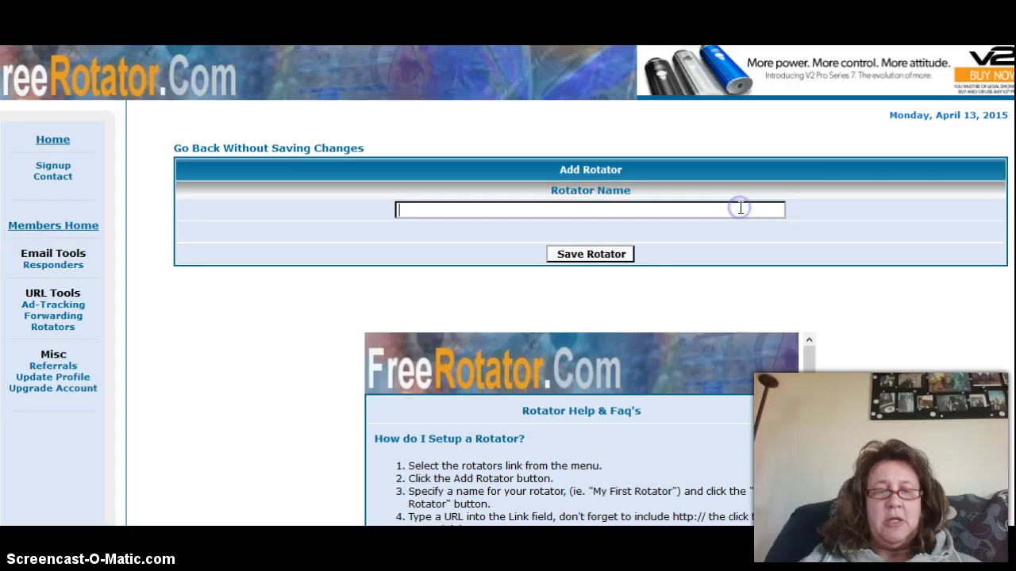
pyautogui.write('car')
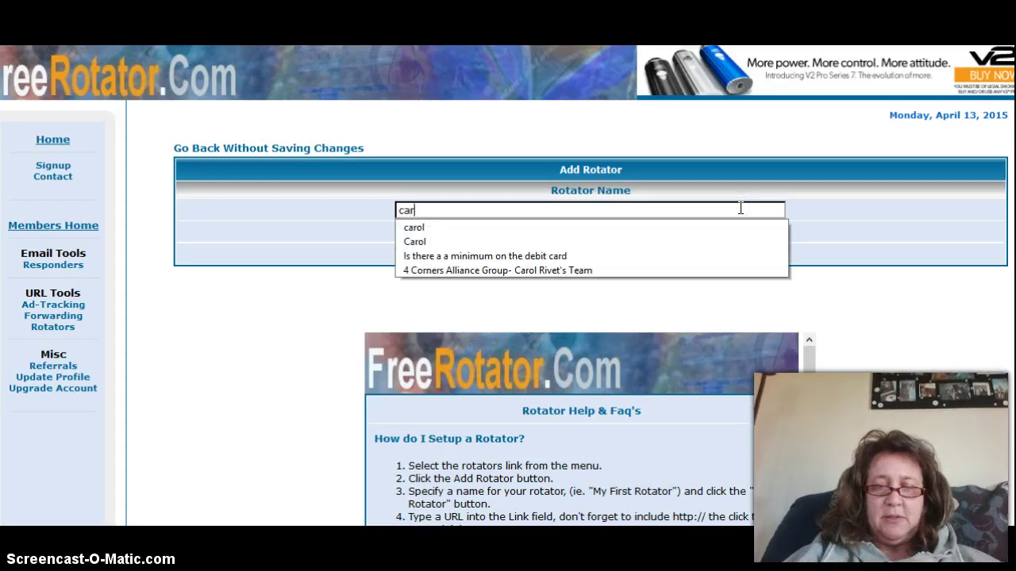
pyautogui.write('ol')
pyautogui.click(801, 214)
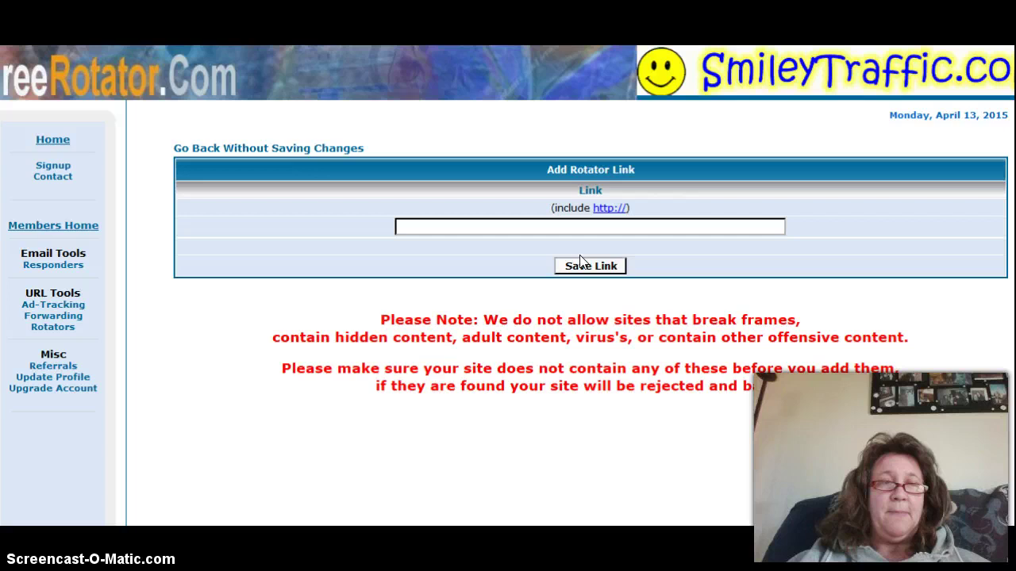
pyautogui.click(544, 211)
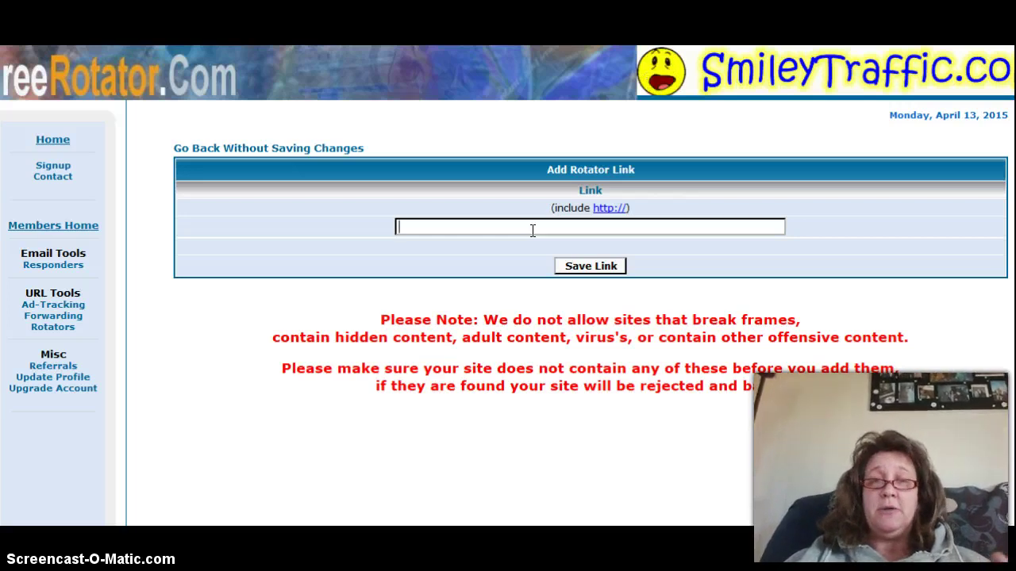
pyautogui.click(531, 229)
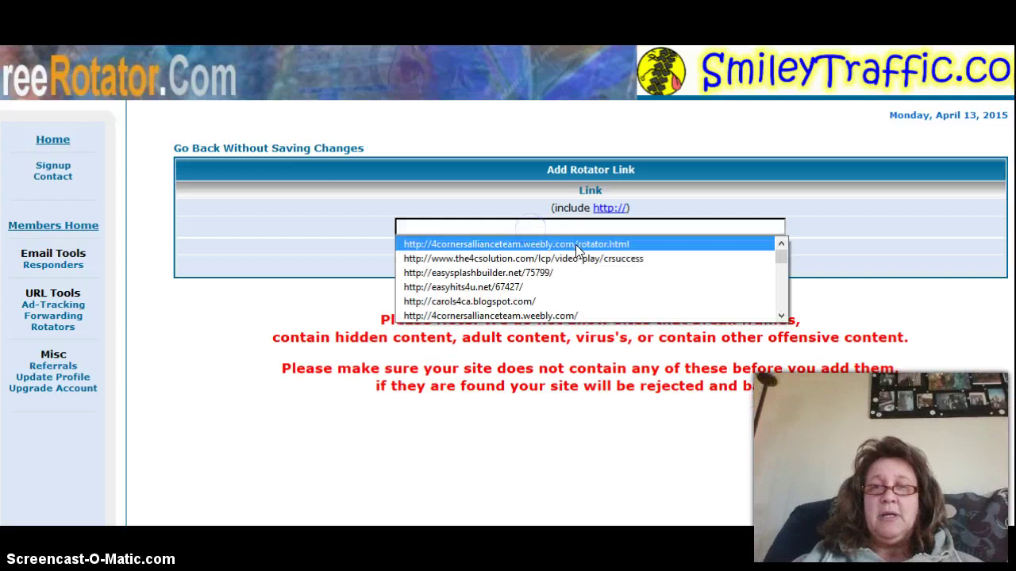
pyautogui.moveTo(784, 258); pyautogui.dragTo(786, 271)
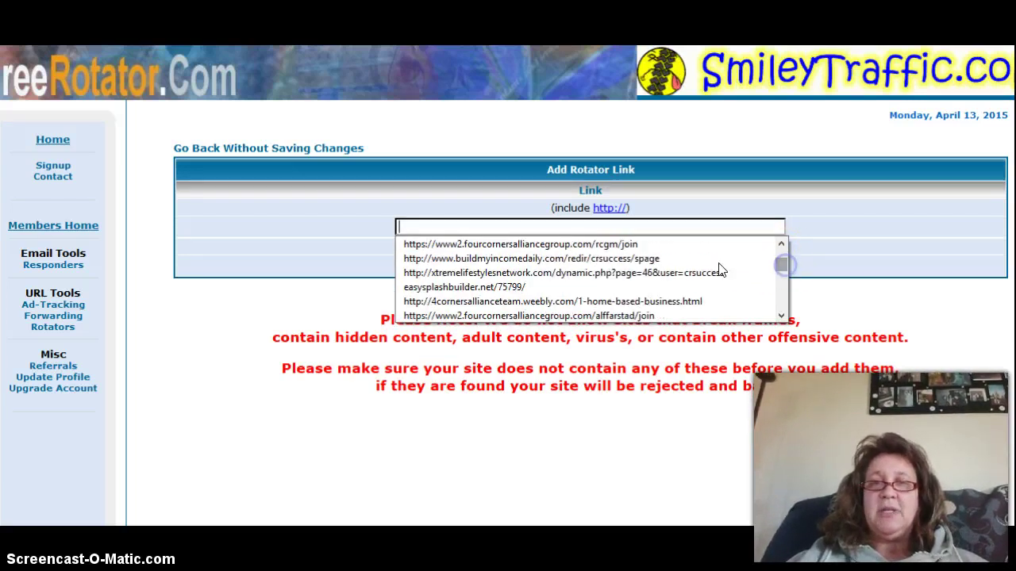
pyautogui.click(698, 246)
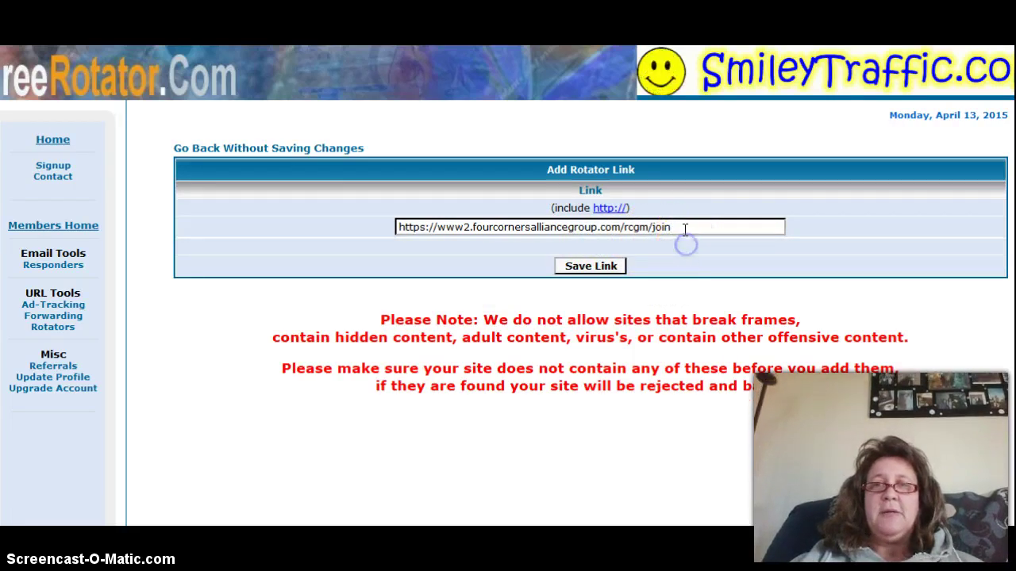
pyautogui.click(591, 266)
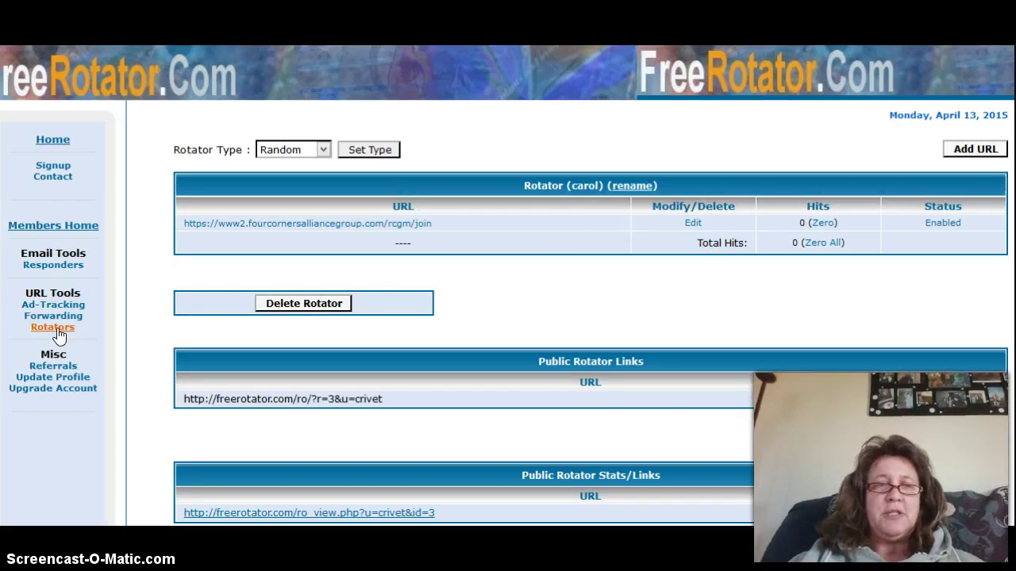
# Open the 4 Corners team rotation splash page, then return to the rotators list.
pyautogui.click(58, 333)
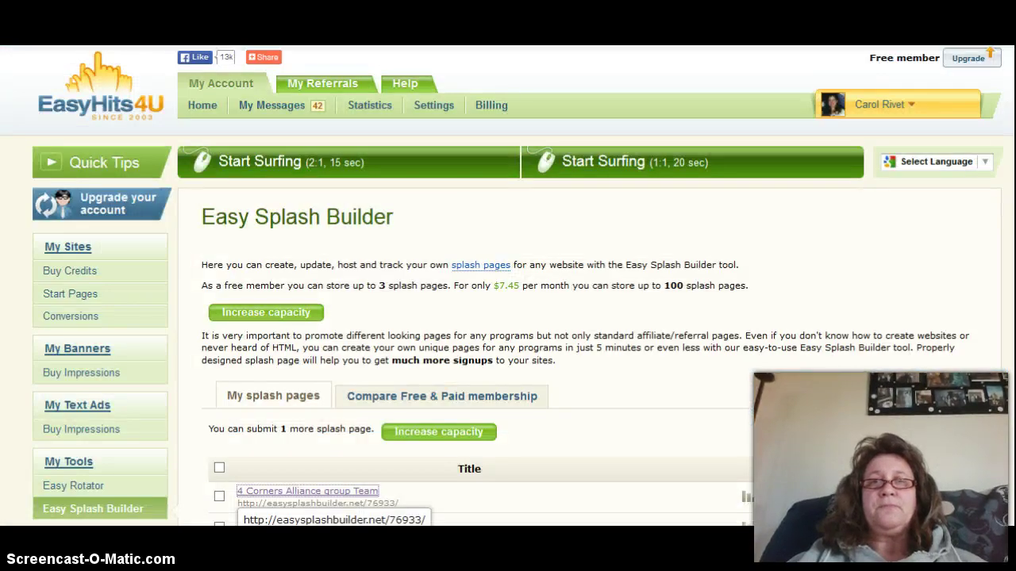
pyautogui.click(270, 491)
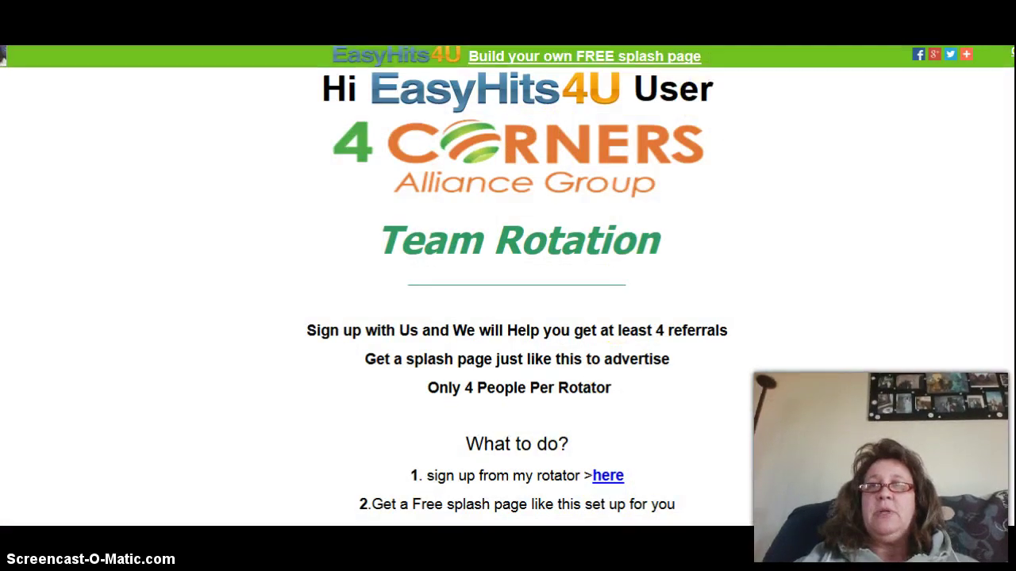
pyautogui.click(2, 56)
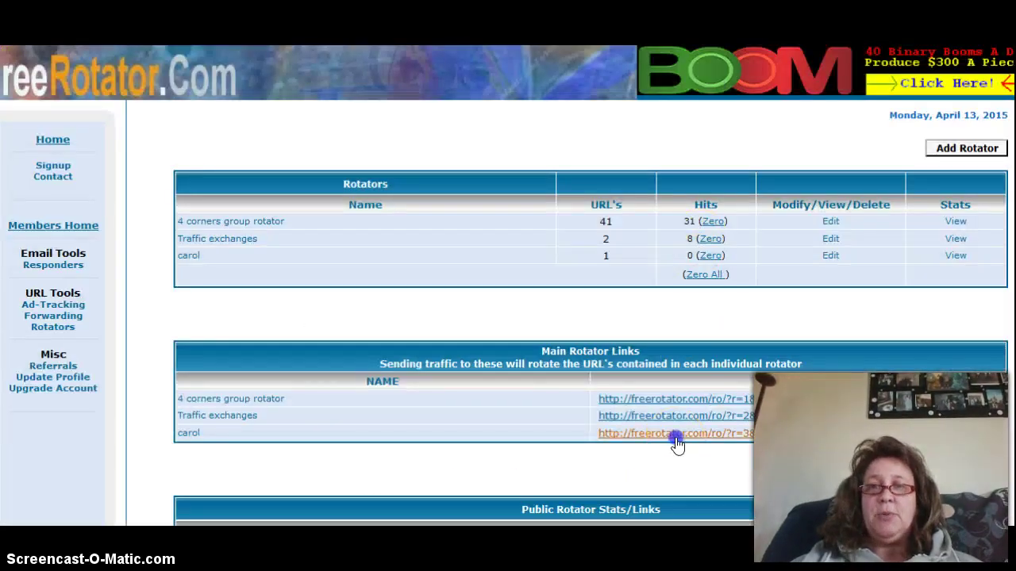
# Open carol's detail page, its rcgm/join link now showing 1 hit.
pyautogui.moveTo(678, 386); pyautogui.dragTo(634, 449)
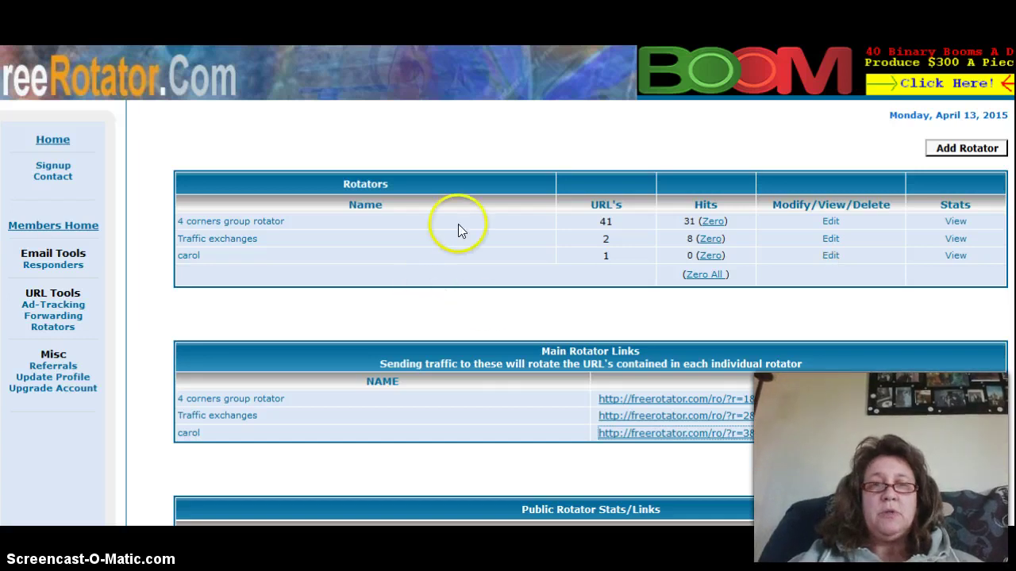
pyautogui.click(833, 255)
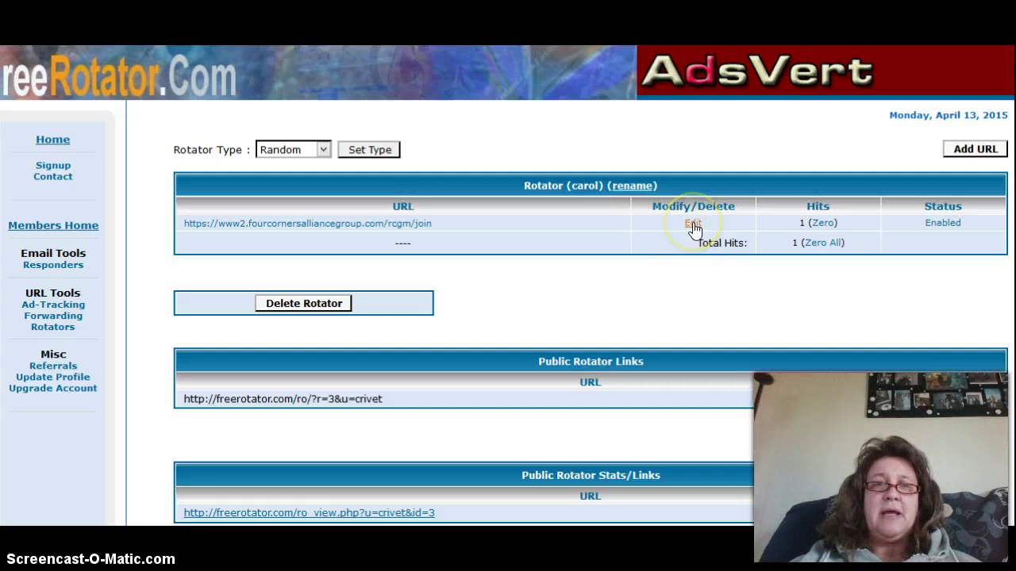
# Re-save carol's rcgm/join link and switch its status to Disabled.
pyautogui.click(692, 225)
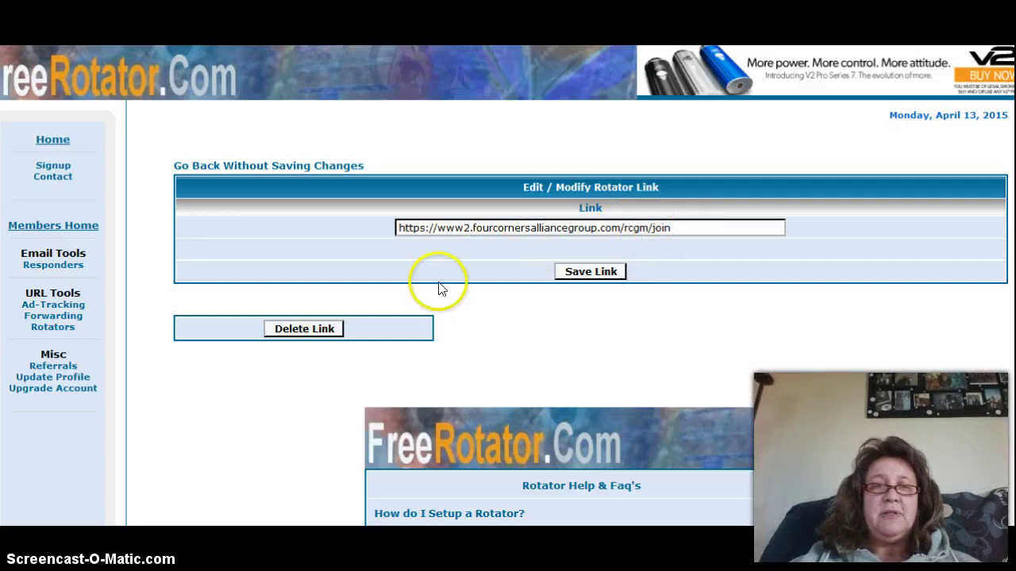
pyautogui.click(589, 271)
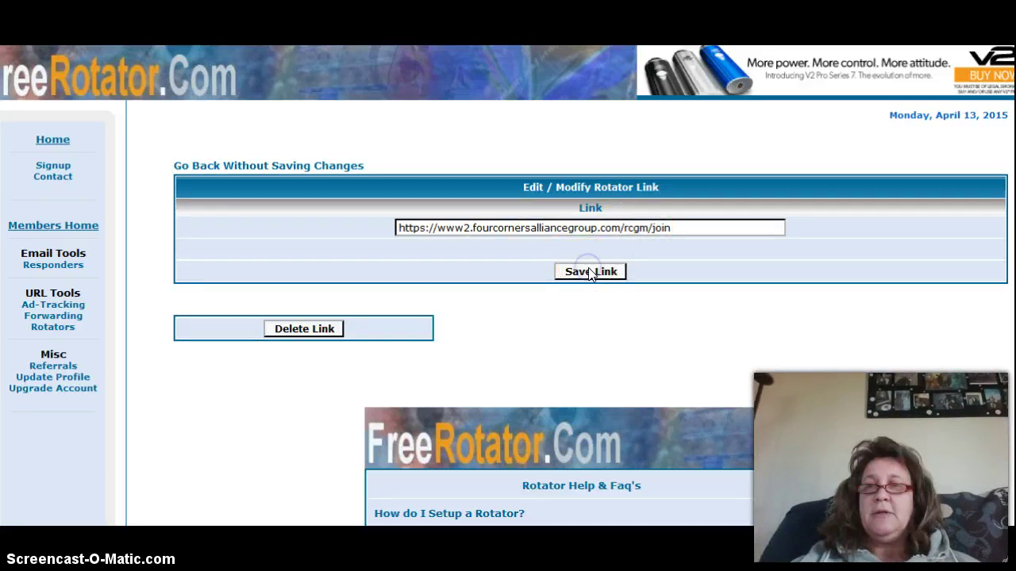
pyautogui.click(590, 272)
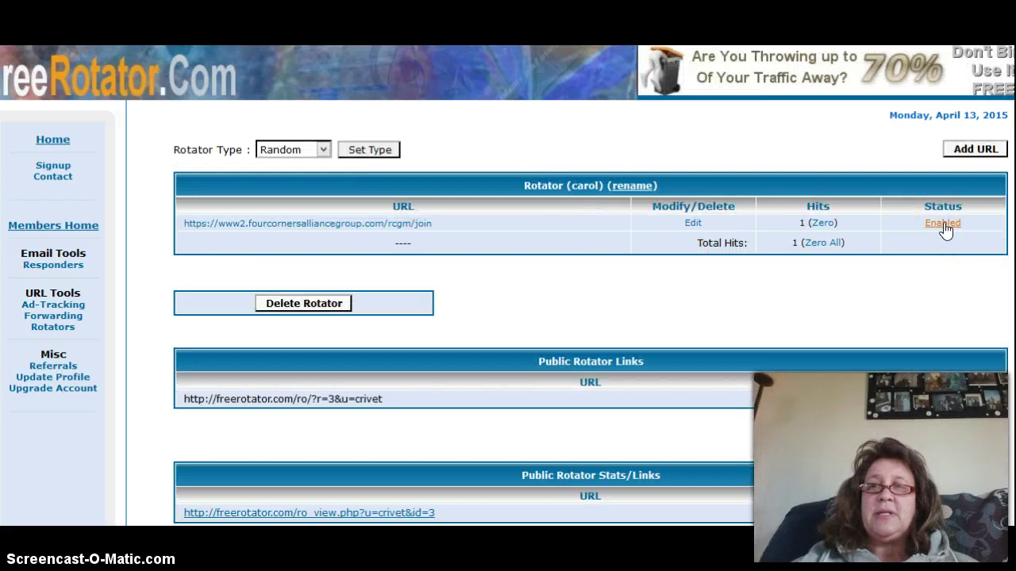
pyautogui.click(910, 287)
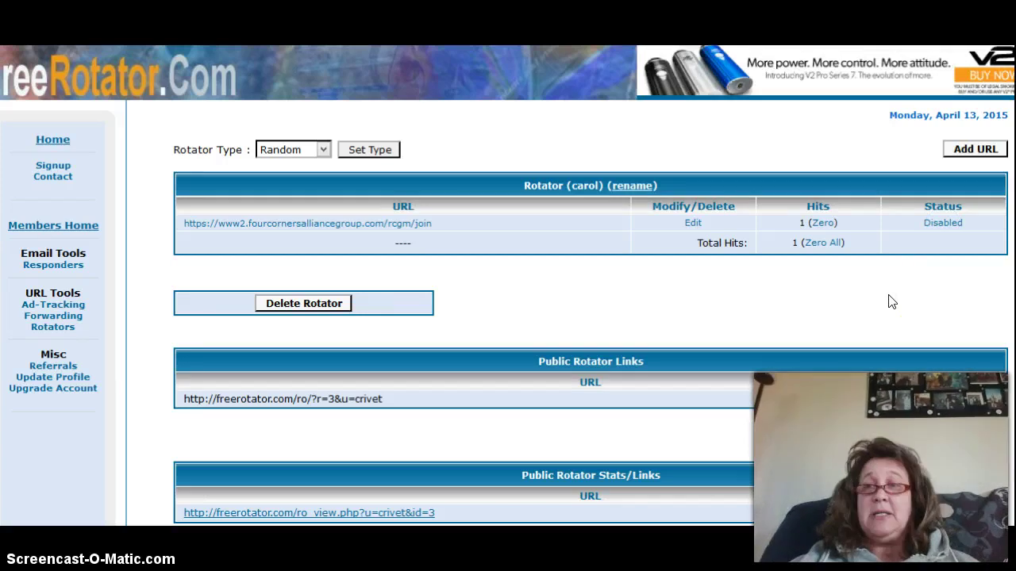
pyautogui.click(967, 189)
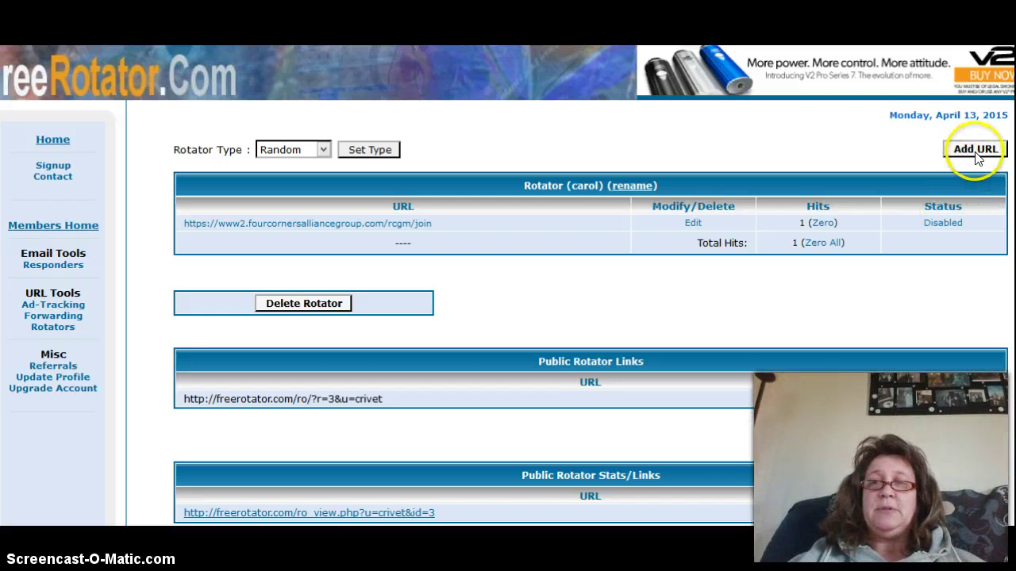
# Add the wiedmantech98/join link to carol, then view the rotators list showing 2 URLs.
pyautogui.click(964, 155)
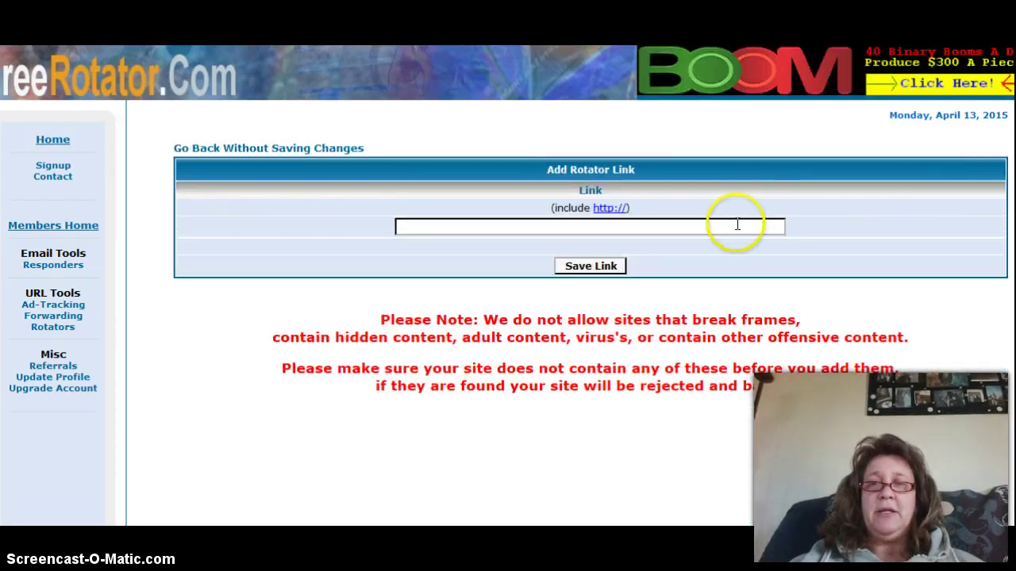
pyautogui.click(737, 225)
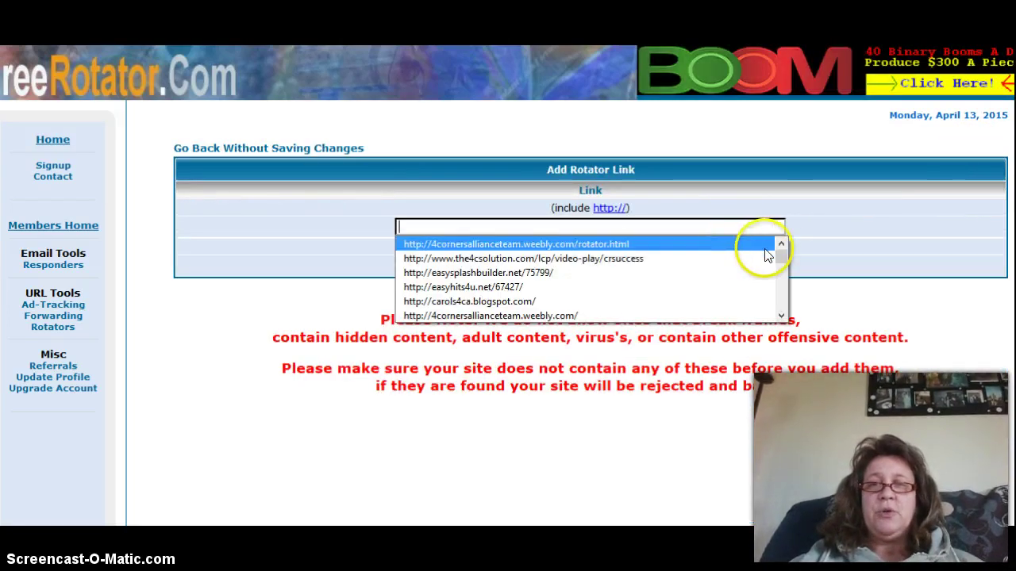
pyautogui.moveTo(781, 252); pyautogui.dragTo(781, 262)
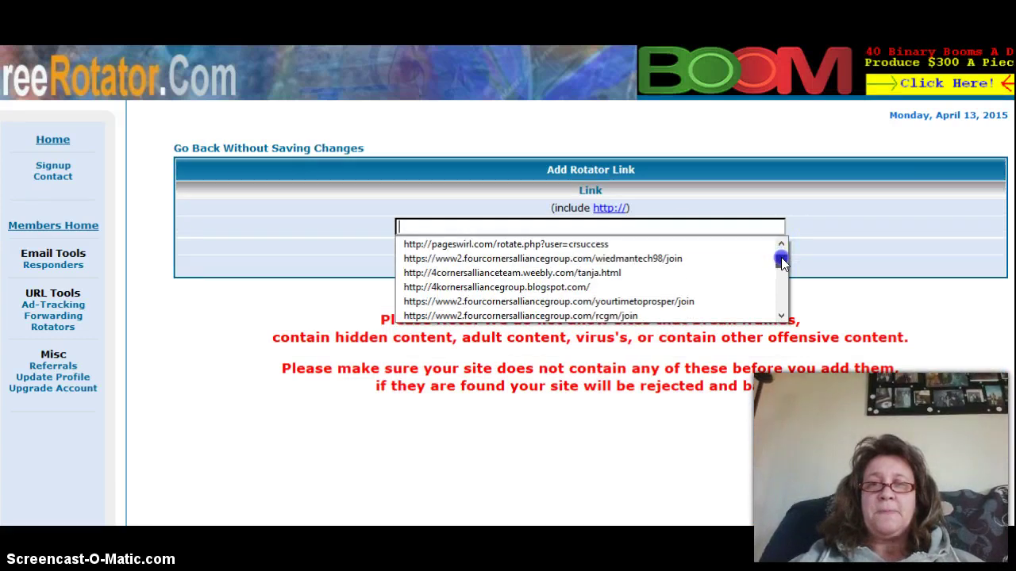
pyautogui.click(727, 259)
pyautogui.click(600, 268)
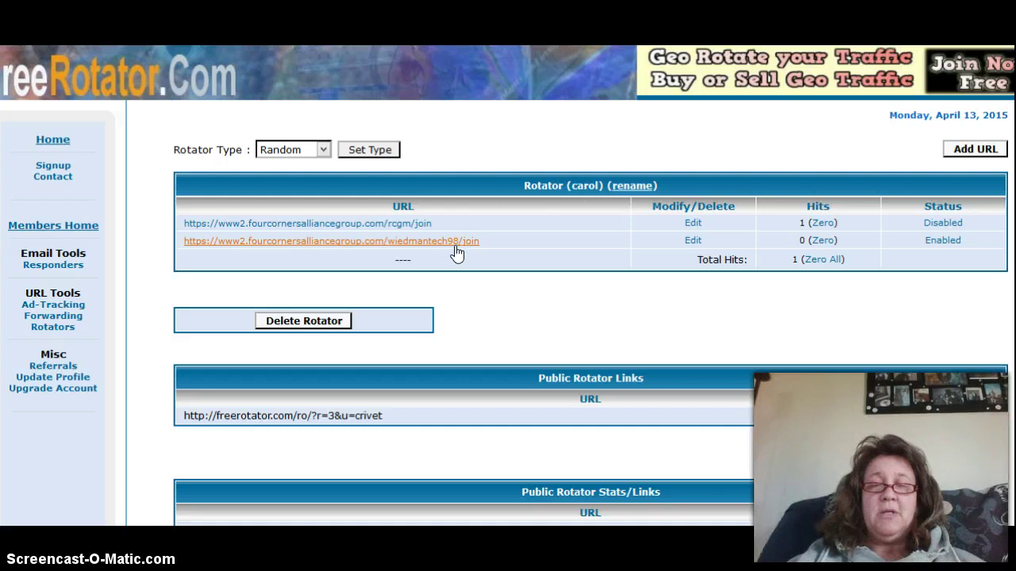
pyautogui.click(52, 329)
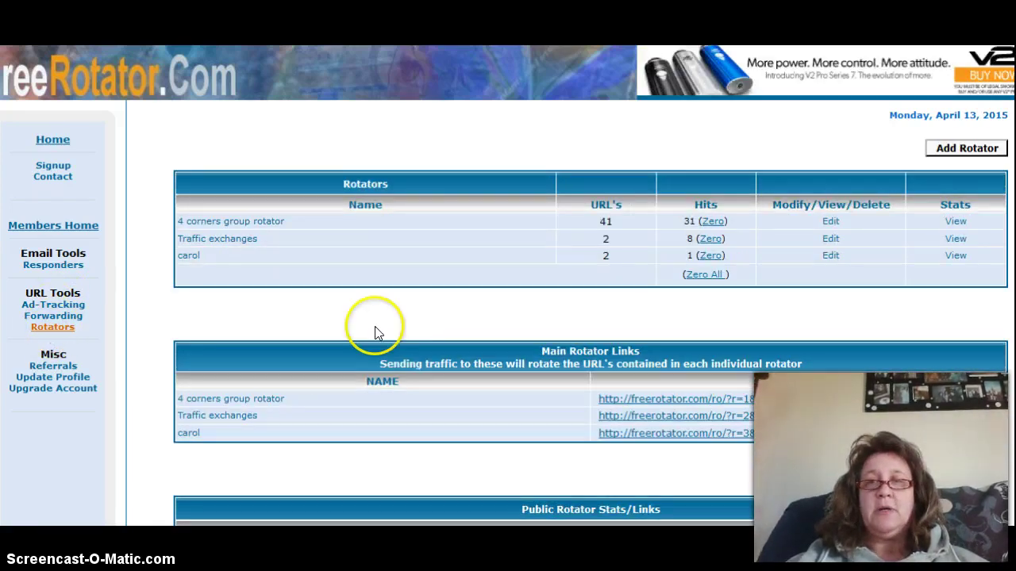
pyautogui.click(651, 437)
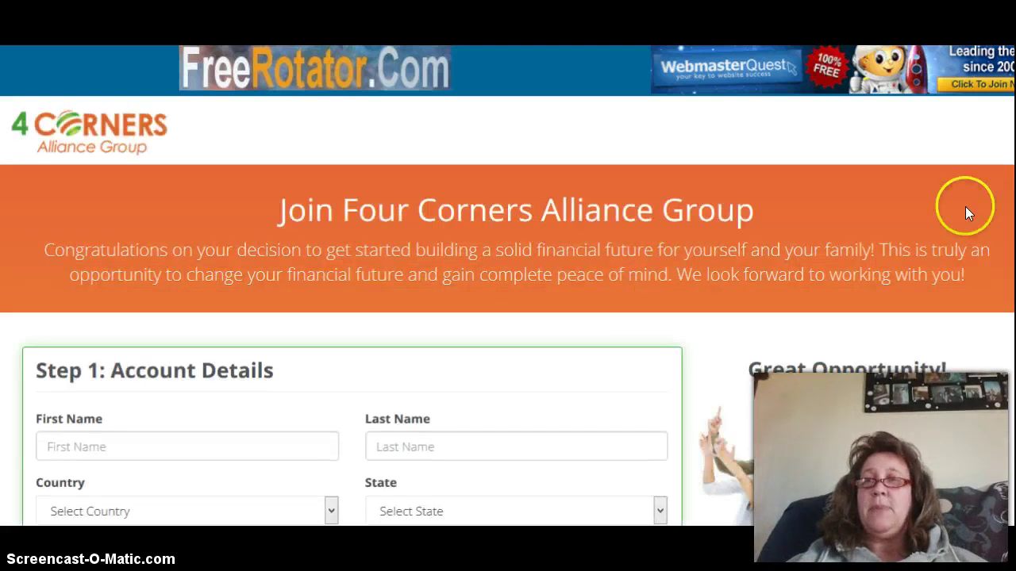
pyautogui.scroll(-3, 508, 317)
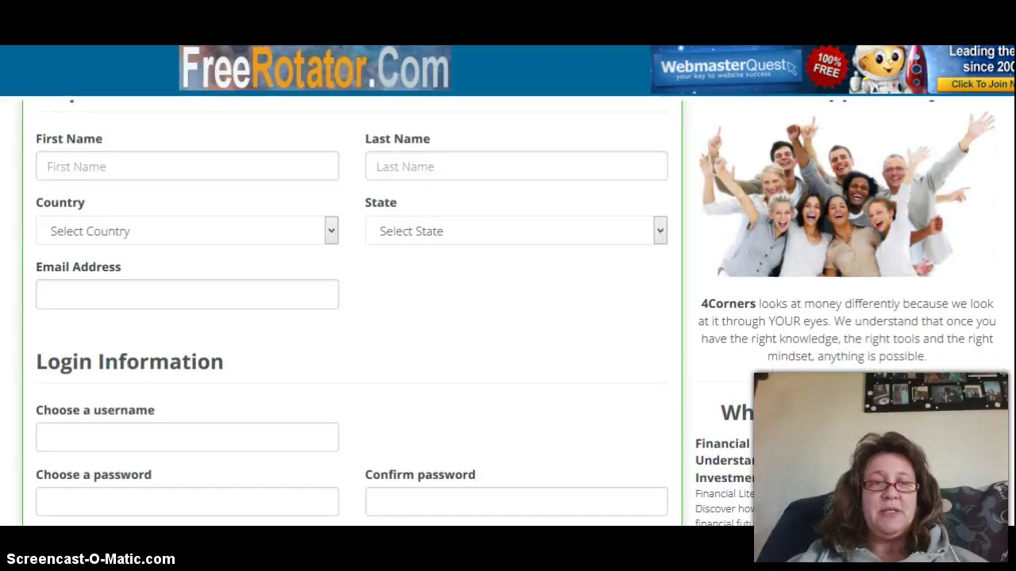
pyautogui.scroll(-1, 508, 317)
pyautogui.scroll(-1, 507, 318)
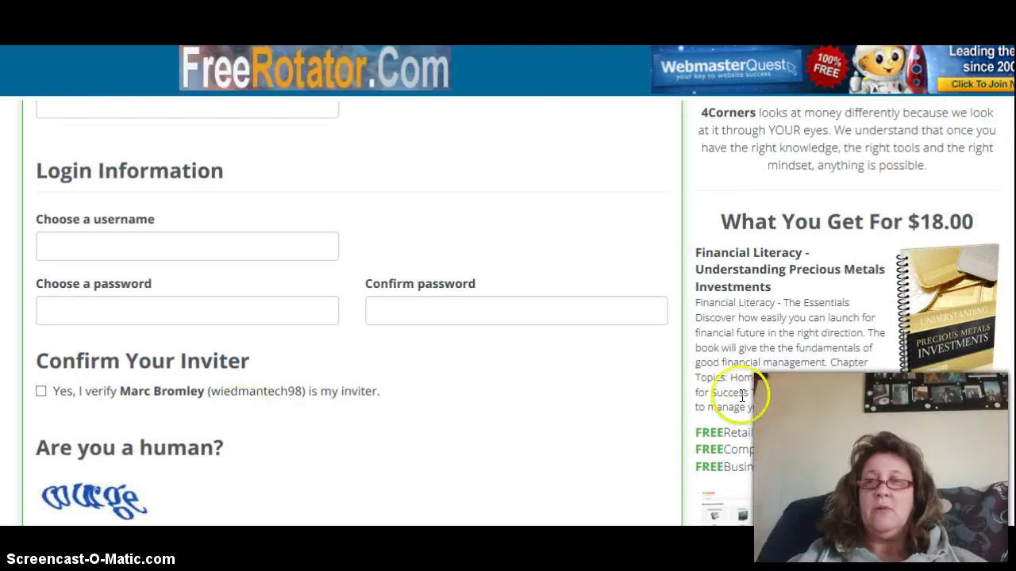
pyautogui.scroll(5, 508, 318)
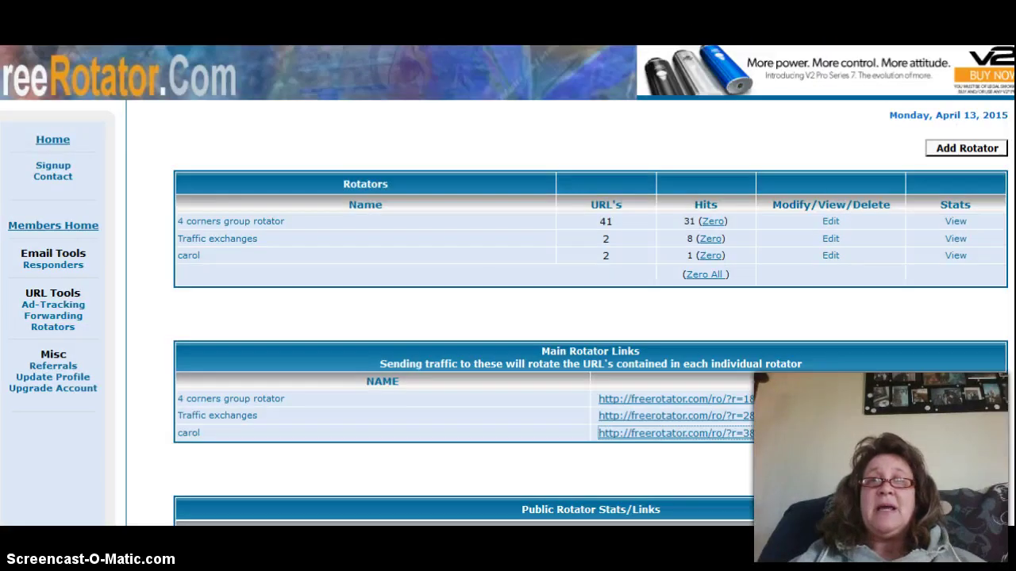
# Refresh the rotators list and open carol's detail page showing 2 total hits.
pyautogui.rightClick(405, 263)
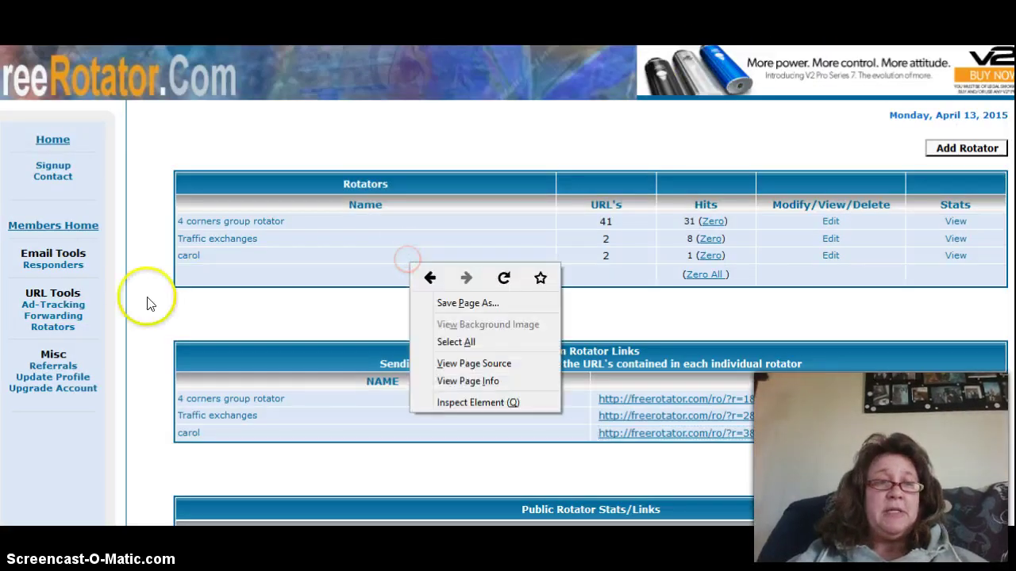
pyautogui.click(68, 332)
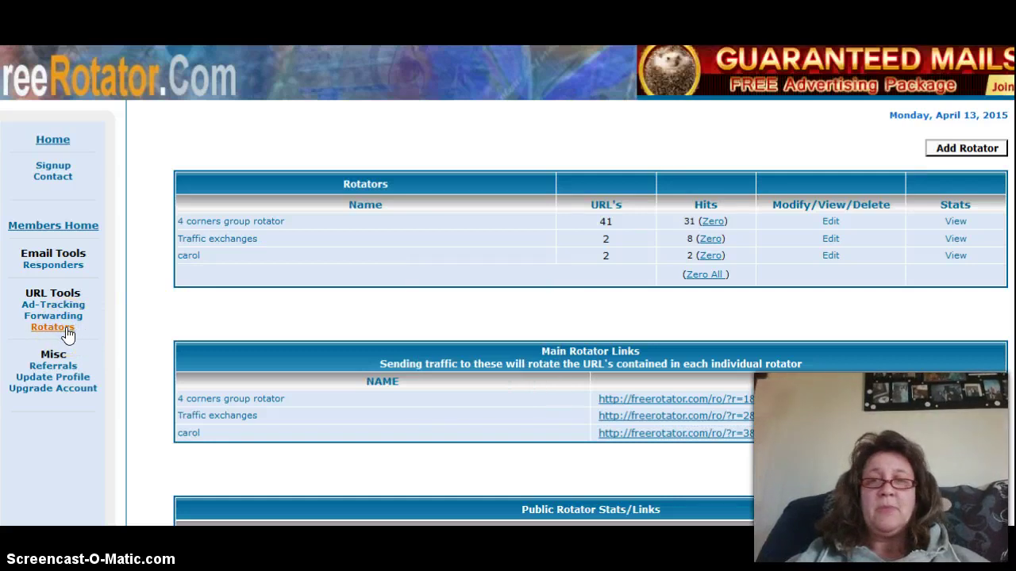
pyautogui.click(829, 256)
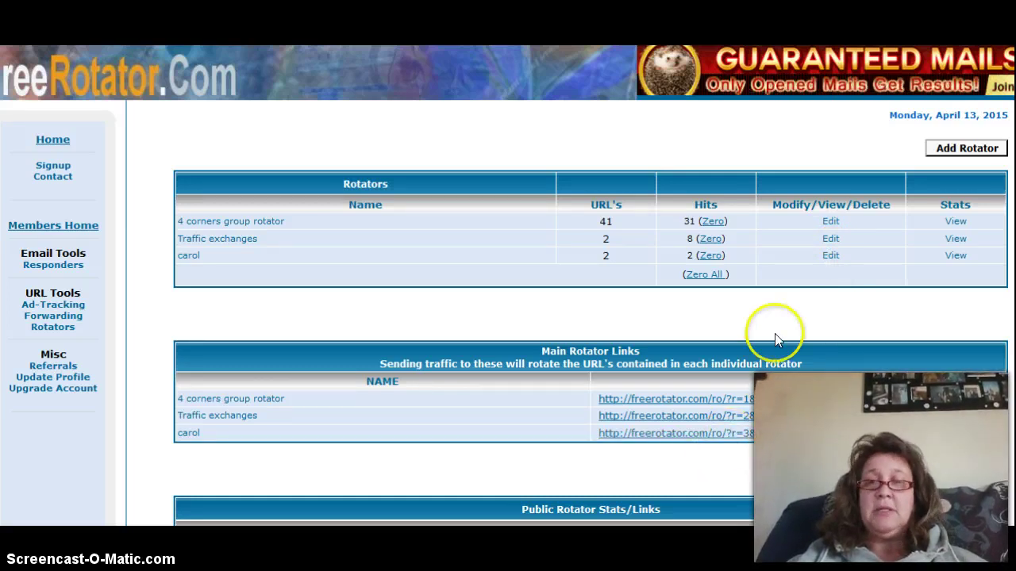
pyautogui.click(830, 256)
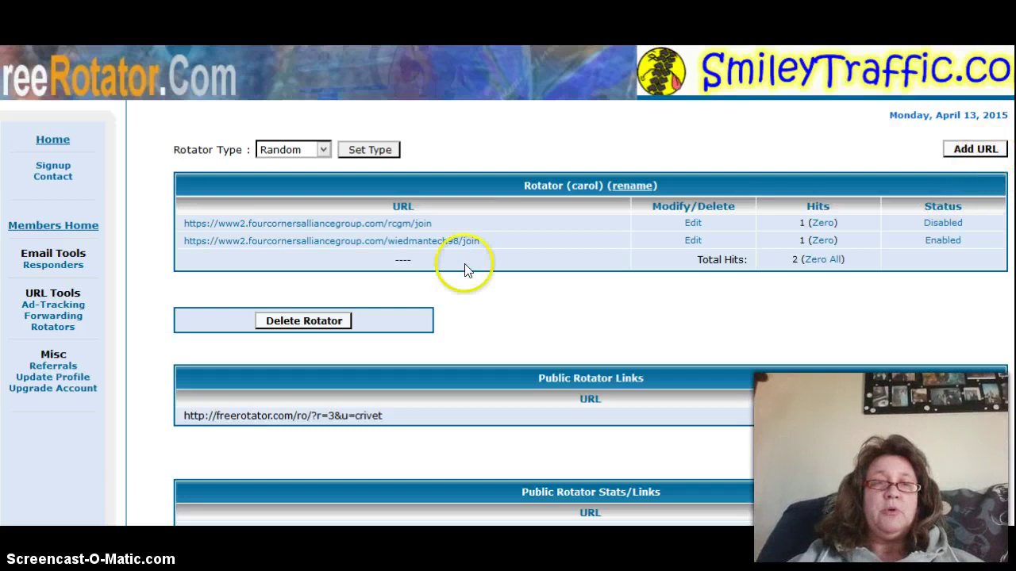
# Delete the carol rotator with all its links and statistics, confirming both prompts.
pyautogui.click(320, 324)
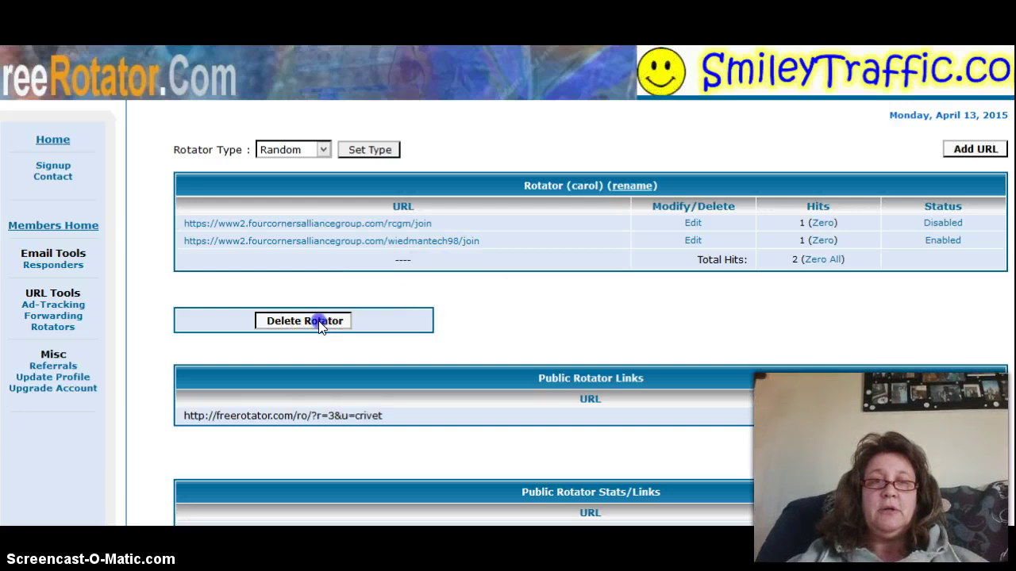
pyautogui.click(522, 265)
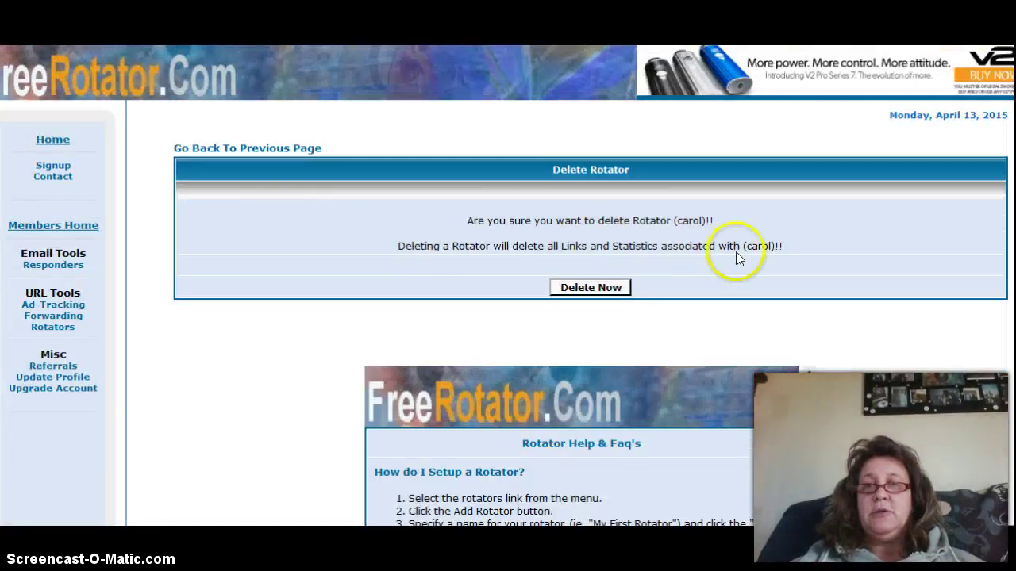
pyautogui.click(584, 292)
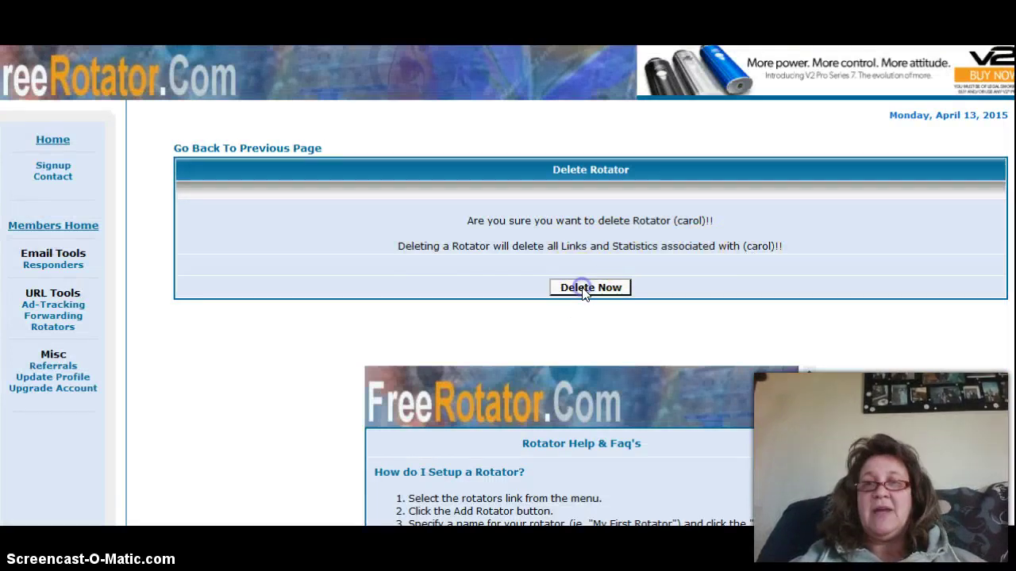